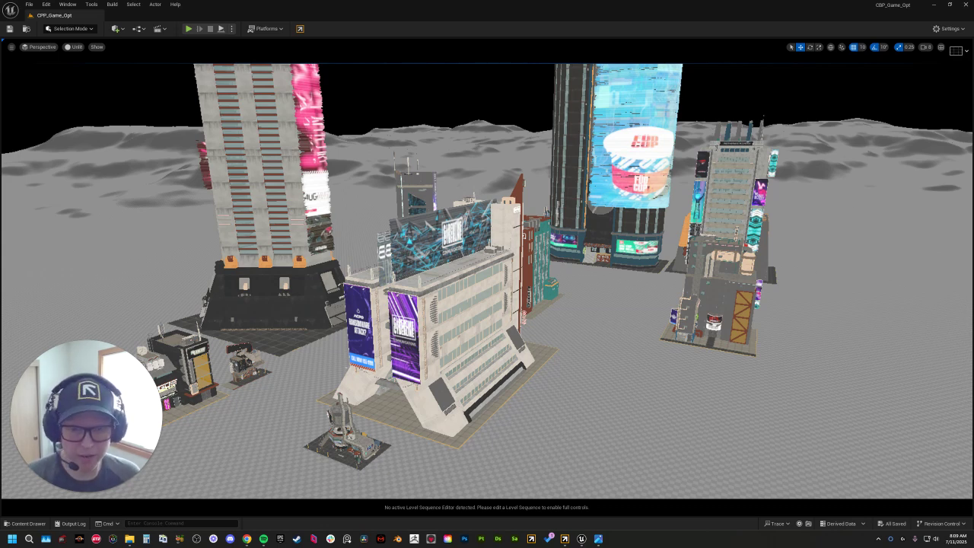
# Switch to Cargo, browse the Cyber District kit's models, and return to the Unreal Editor level
pyautogui.moveTo(486, 280); pyautogui.dragTo(428, 297, button='right')
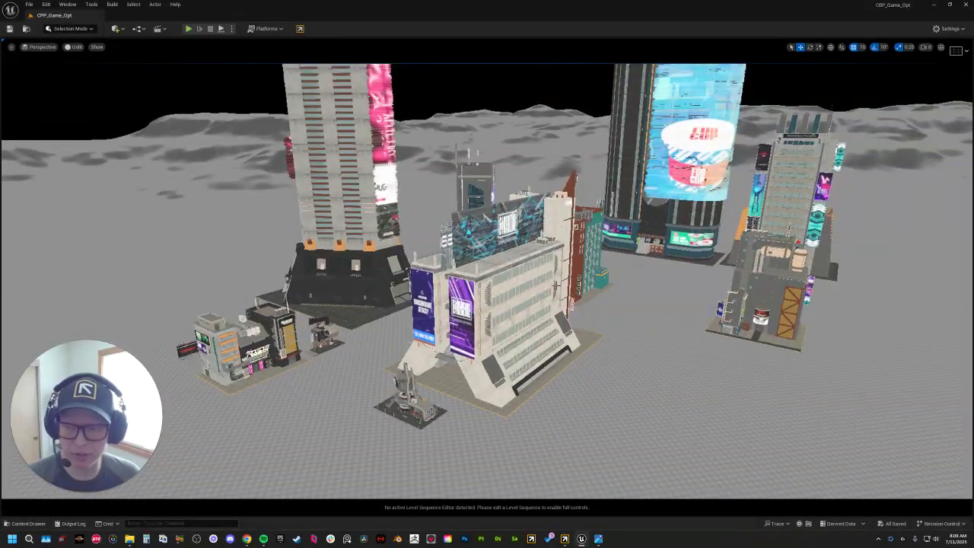
pyautogui.click(564, 539)
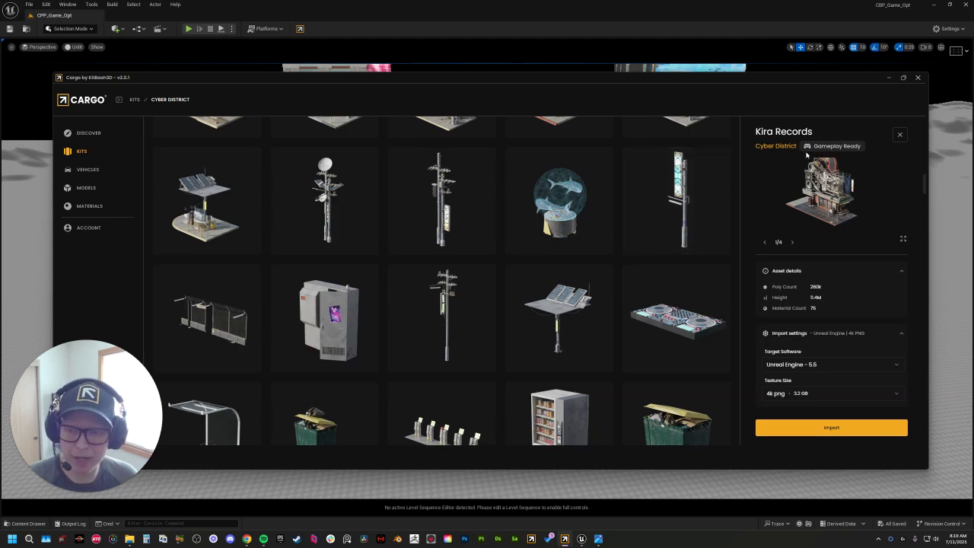
pyautogui.scroll(10, 507, 278)
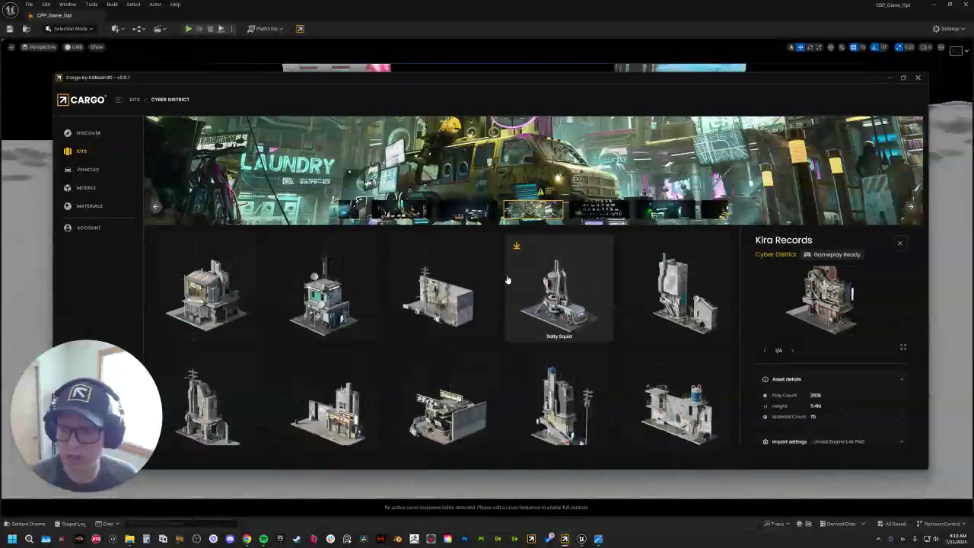
pyautogui.scroll(-5, 507, 278)
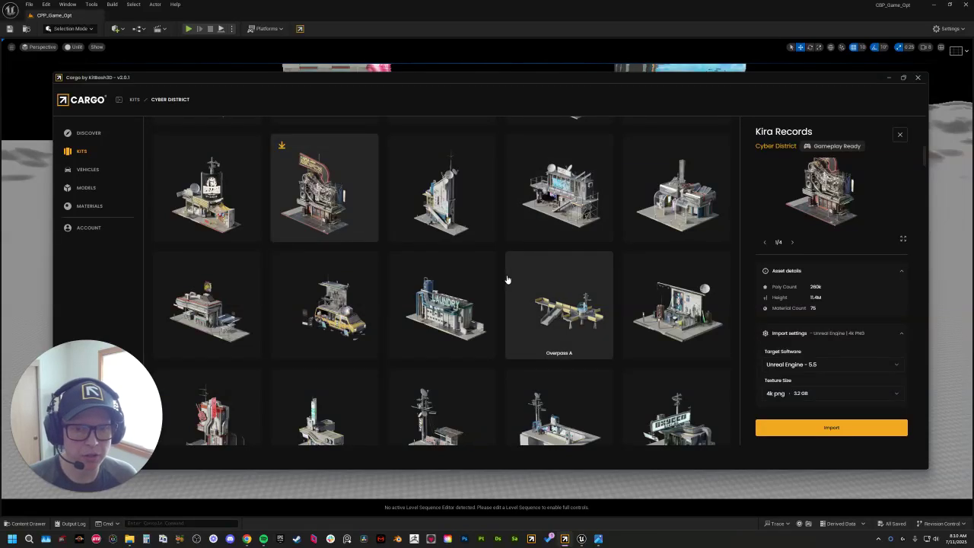
pyautogui.scroll(-1, 522, 289)
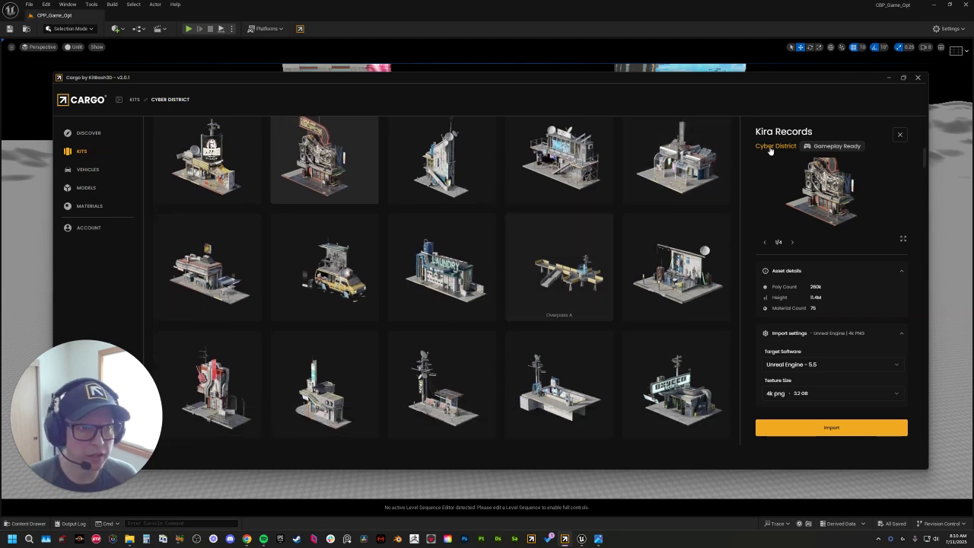
pyautogui.click(888, 79)
# Show the level with Lit shading and place two more buildings, a tower behind the small shops and a large dark one in the foreground
pyautogui.moveTo(486, 282); pyautogui.dragTo(610, 285, button='right')
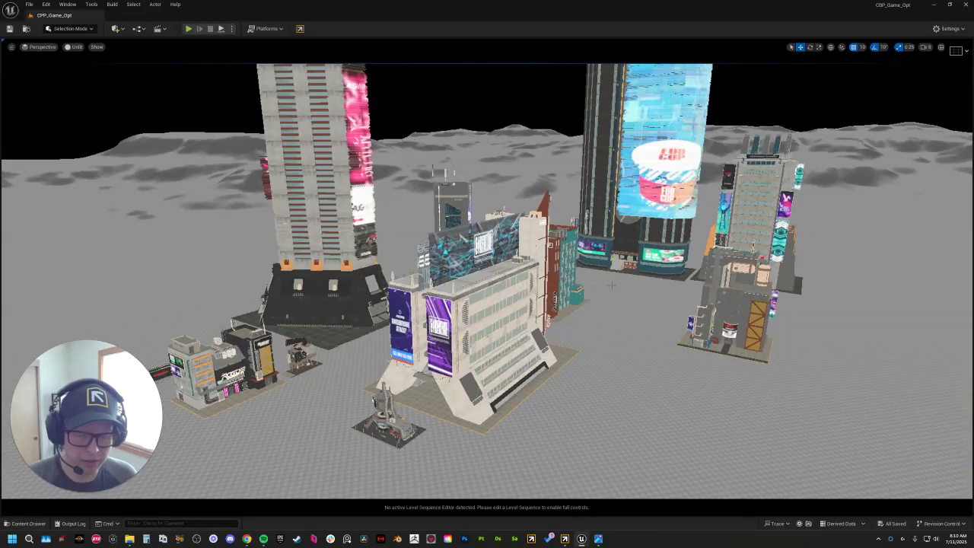
pyautogui.hotkey('alt', '4')
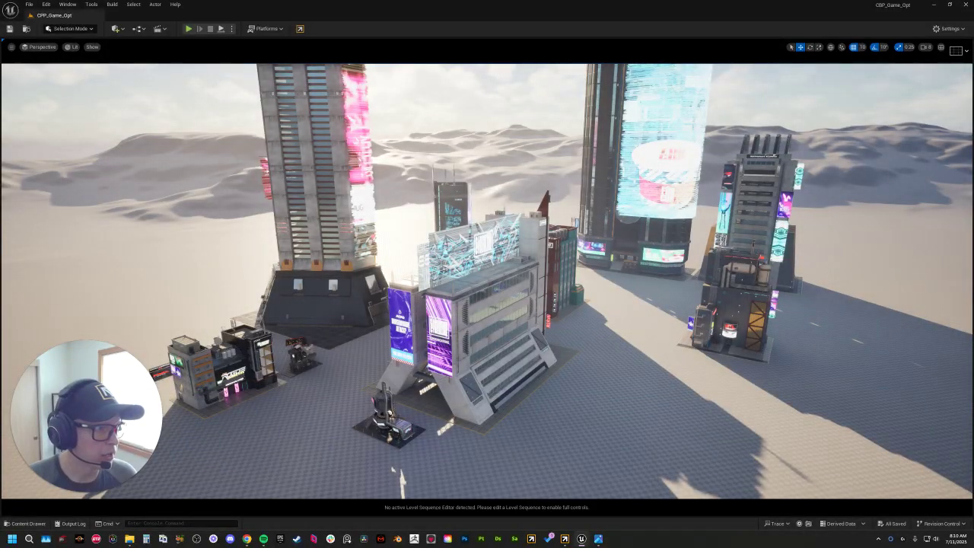
pyautogui.moveTo(972, 373); pyautogui.dragTo(726, 383)
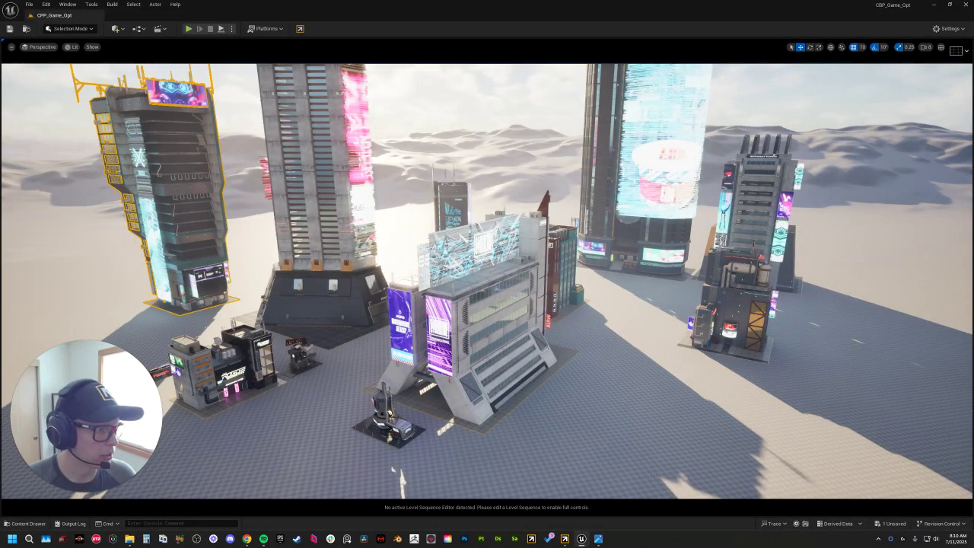
pyautogui.moveTo(972, 396); pyautogui.dragTo(728, 406)
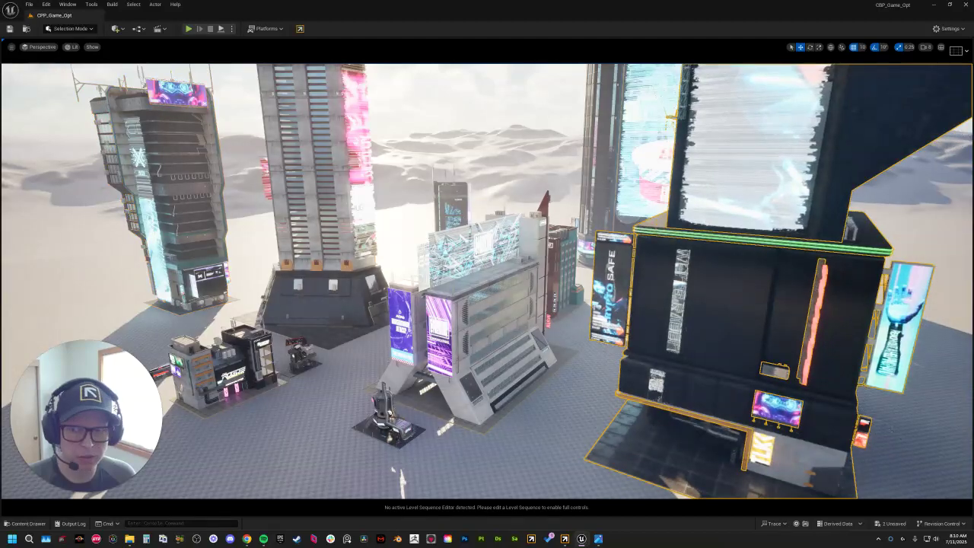
# Frame the small Salty Squid building in front of the Cyberline tower and open its level instance for editing
pyautogui.moveTo(728, 407); pyautogui.dragTo(692, 447, button='right')
pyautogui.press('w')
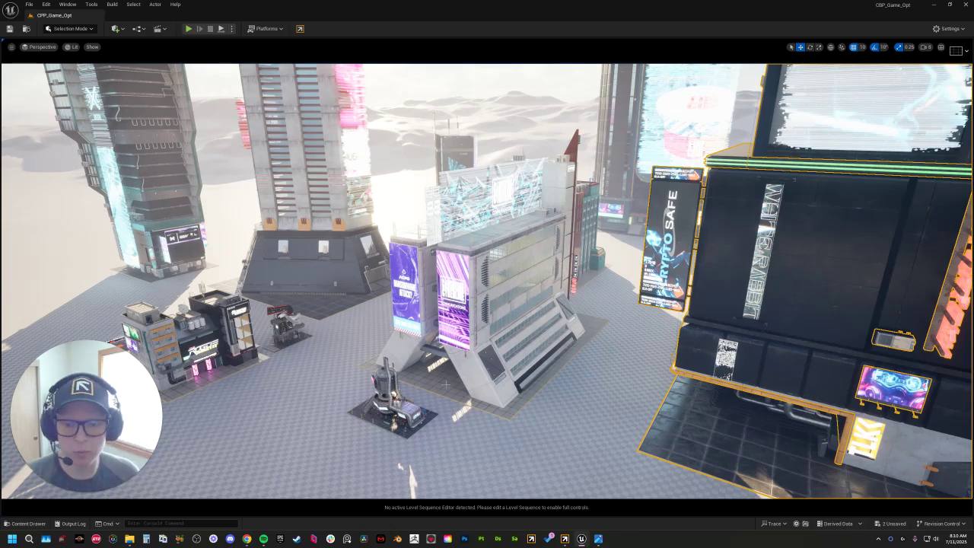
pyautogui.moveTo(467, 301); pyautogui.dragTo(455, 307, button='right')
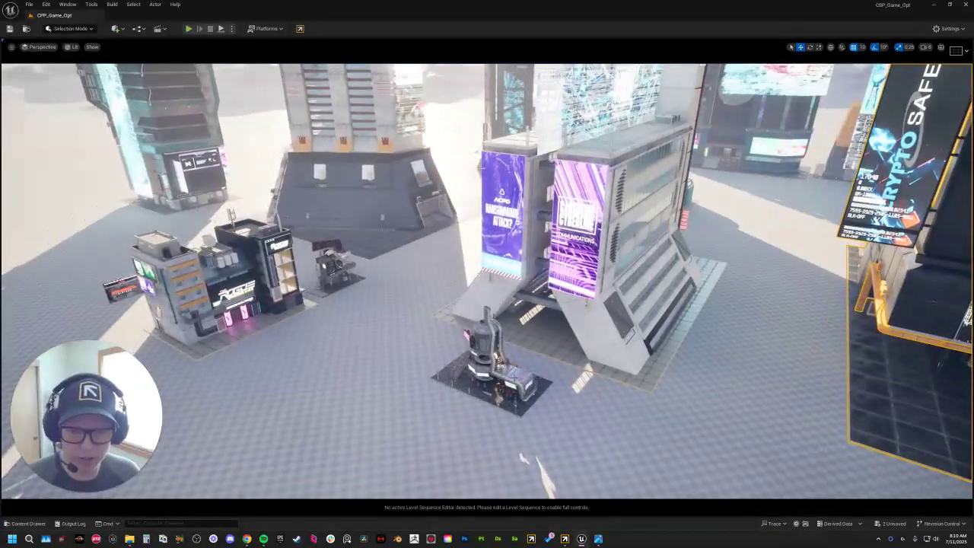
pyautogui.click(515, 375)
pyautogui.press('f')
pyautogui.moveTo(516, 375); pyautogui.dragTo(488, 414, button='right')
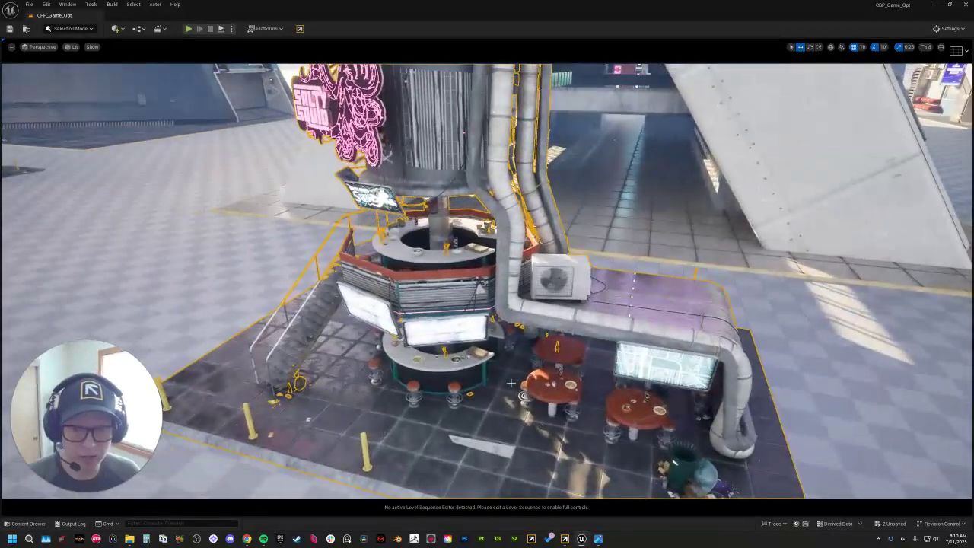
pyautogui.scroll(-5, 489, 414)
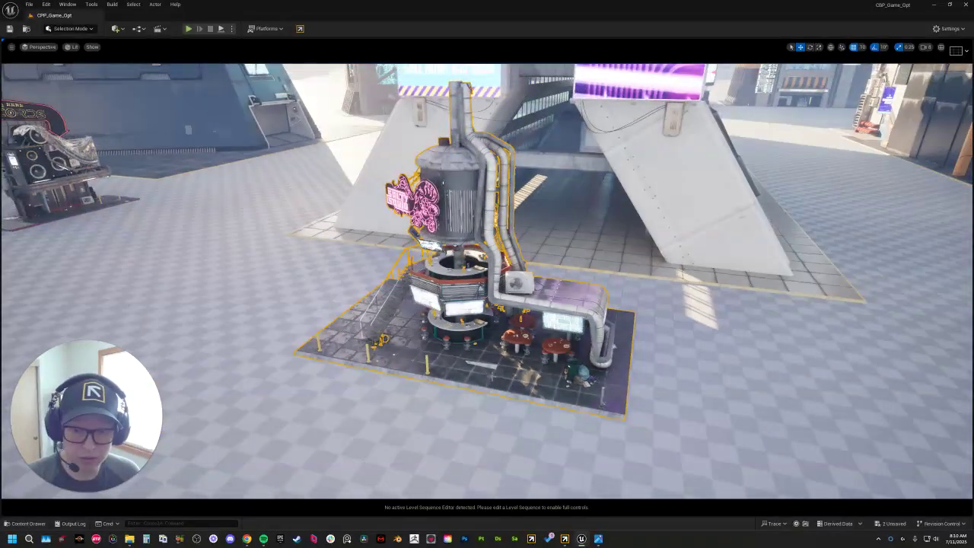
pyautogui.rightClick(520, 90)
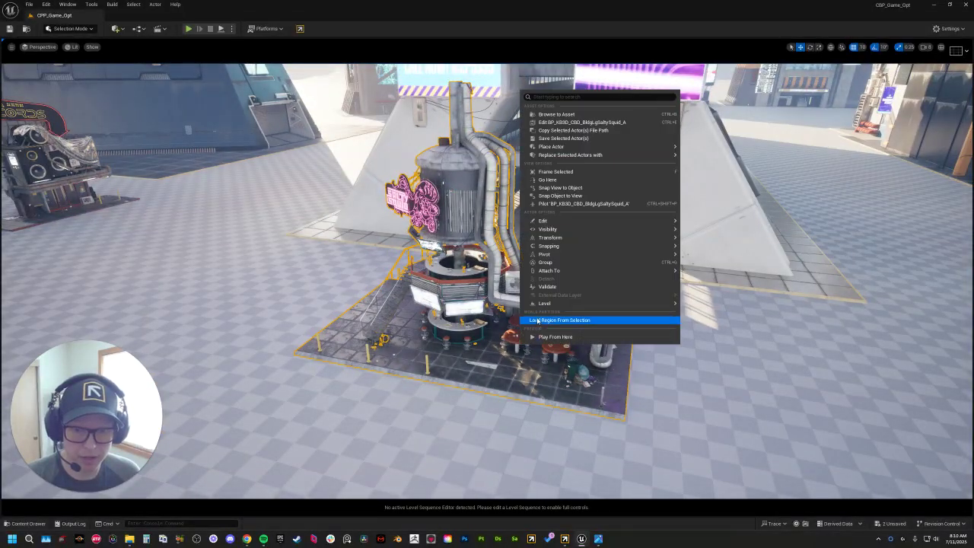
pyautogui.moveTo(614, 303)
pyautogui.click(700, 315)
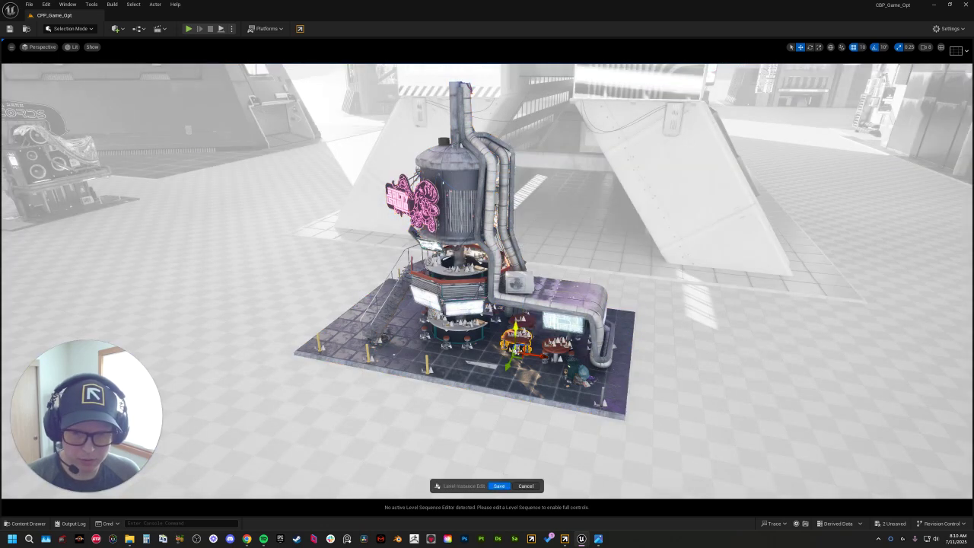
# Try moving a round red table on the Salty Squid terrace and undo the move
pyautogui.click(517, 342)
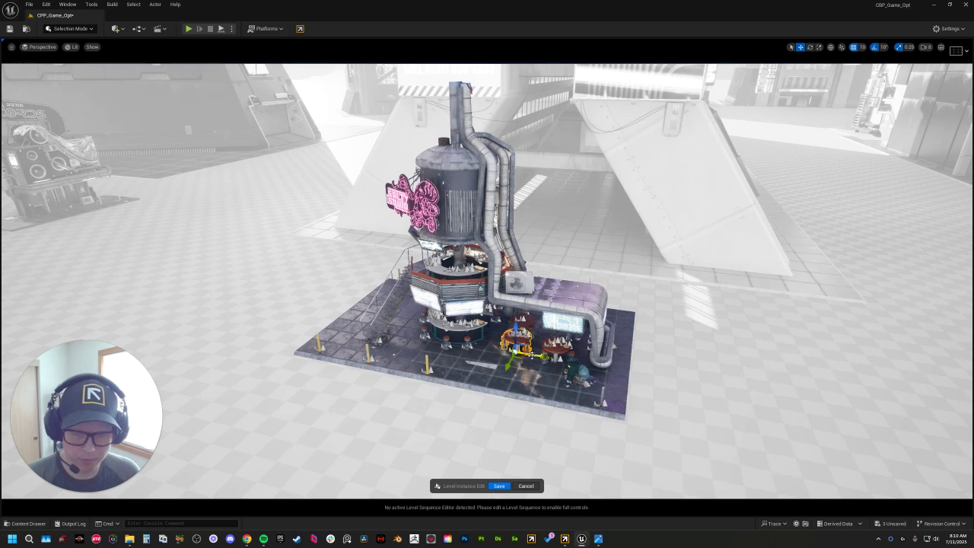
pyautogui.hotkey('ctrl', 'z')
pyautogui.hotkey('ctrl', 'z')
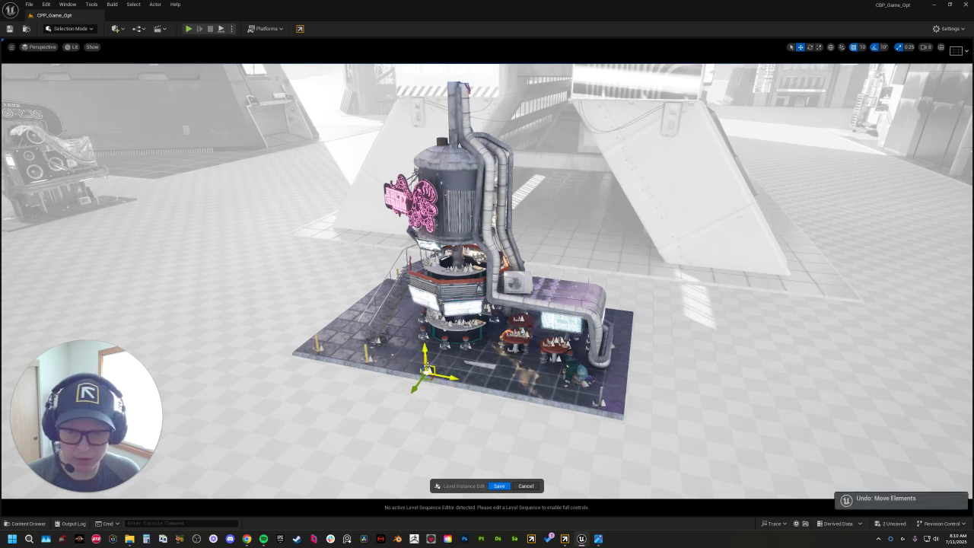
# Shift two yellow bollards along the front edge of the Salty Squid base and save the level instance edit
pyautogui.moveTo(447, 376); pyautogui.dragTo(575, 397)
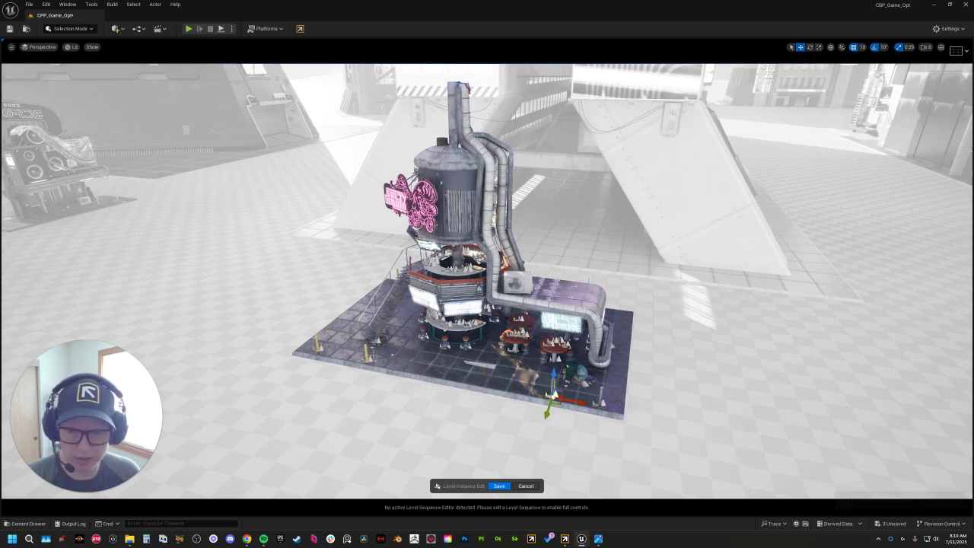
pyautogui.click(372, 361)
pyautogui.click(367, 351)
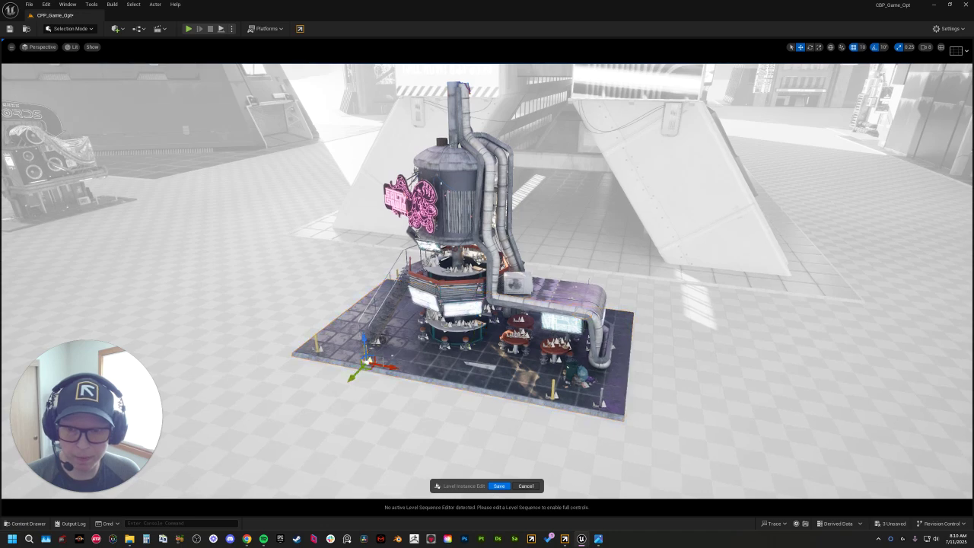
pyautogui.moveTo(394, 367); pyautogui.dragTo(419, 375)
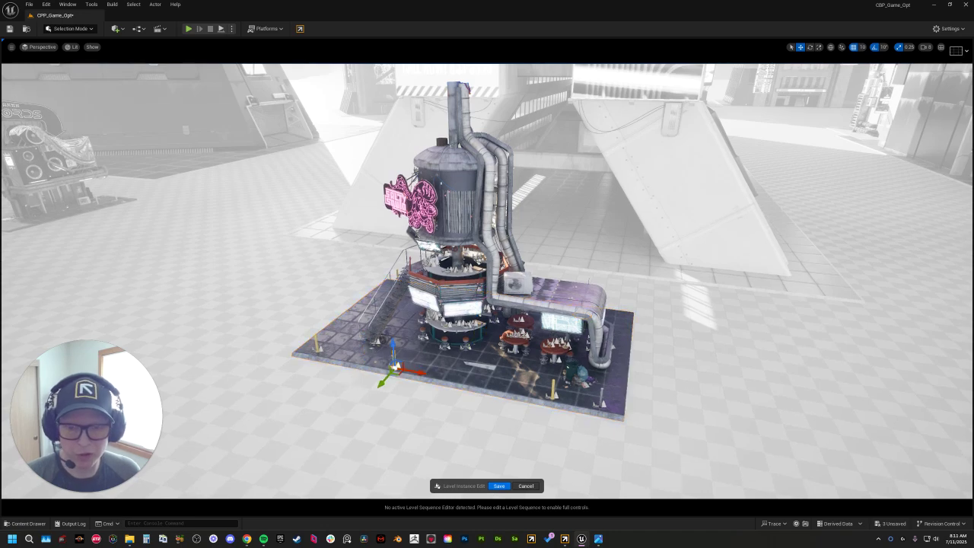
pyautogui.click(498, 485)
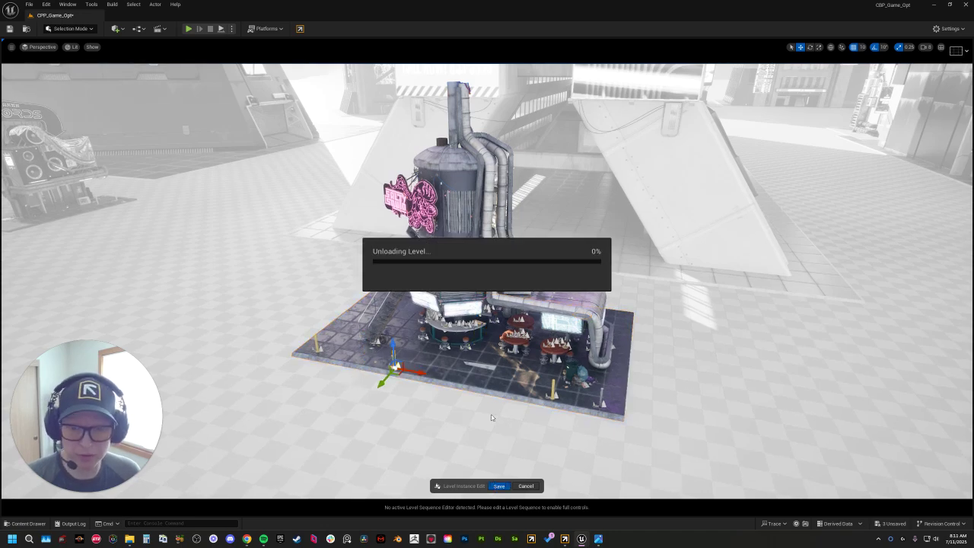
# Examine the edited Salty Squid building up close and its surroundings in the level
pyautogui.scroll(4, 491, 389)
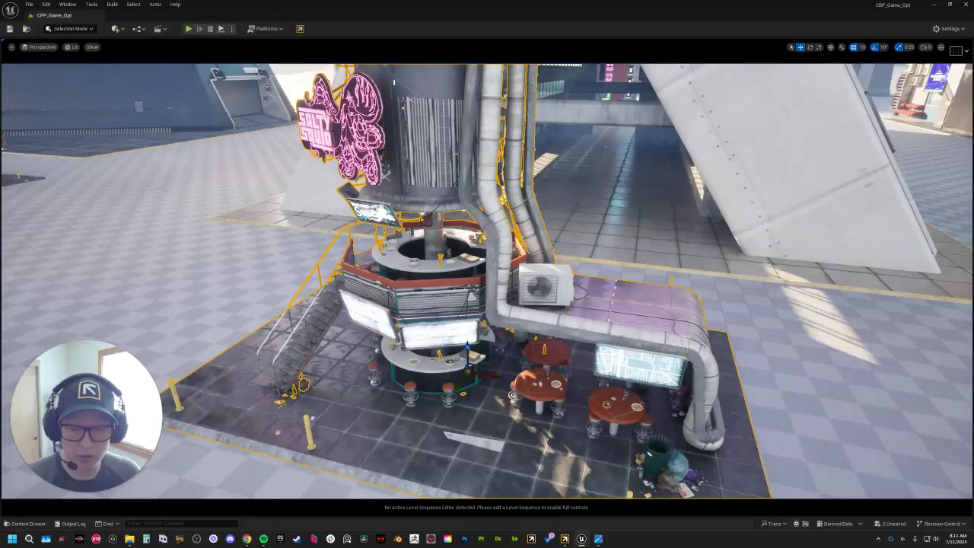
pyautogui.press('s')
pyautogui.moveTo(487, 305); pyautogui.dragTo(670, 144, button='right')
pyautogui.press('d')
pyautogui.press('e')
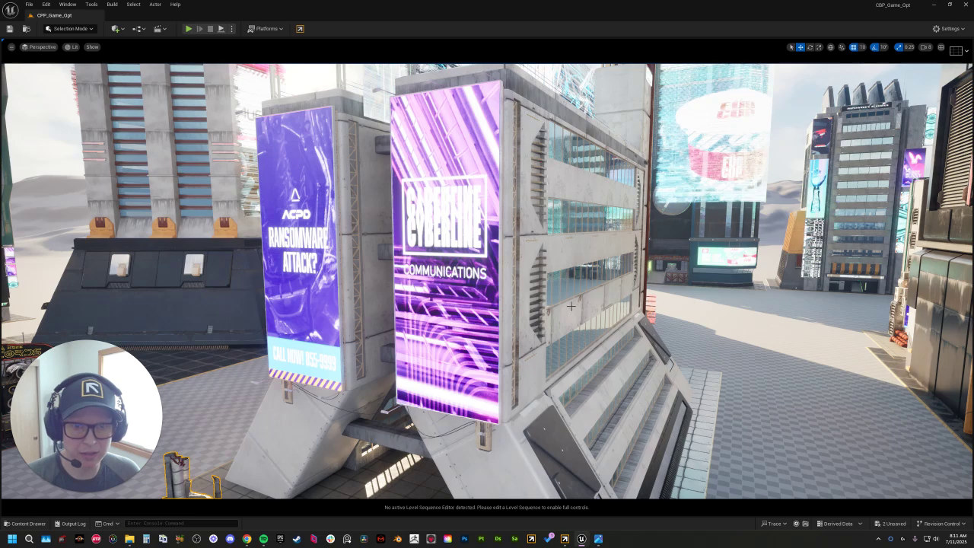
pyautogui.press('s')
pyautogui.moveTo(571, 306); pyautogui.dragTo(479, 380, button='right')
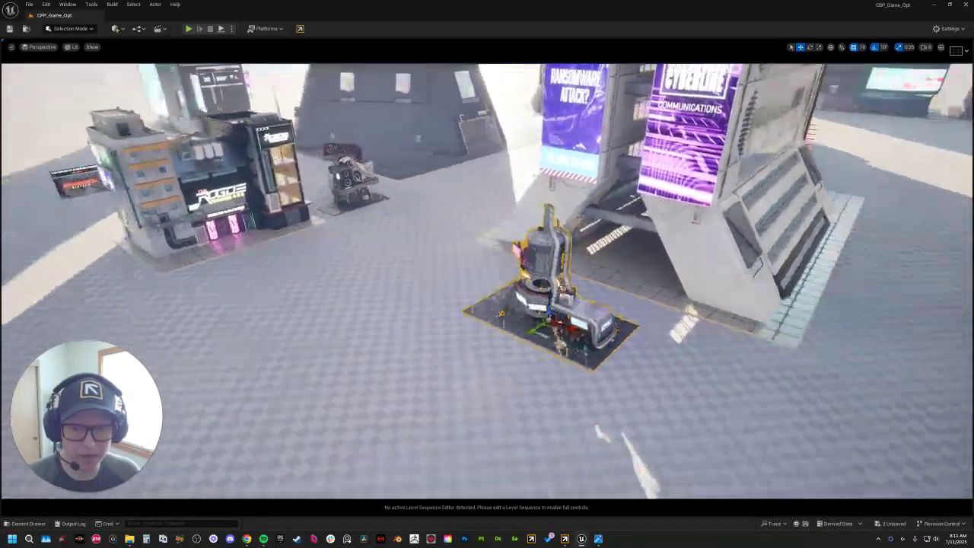
# Play-test the level by running the character up the Salty Squid stairs, then stop and look over the city
pyautogui.press('w')
pyautogui.moveTo(569, 307); pyautogui.dragTo(669, 300, button='right')
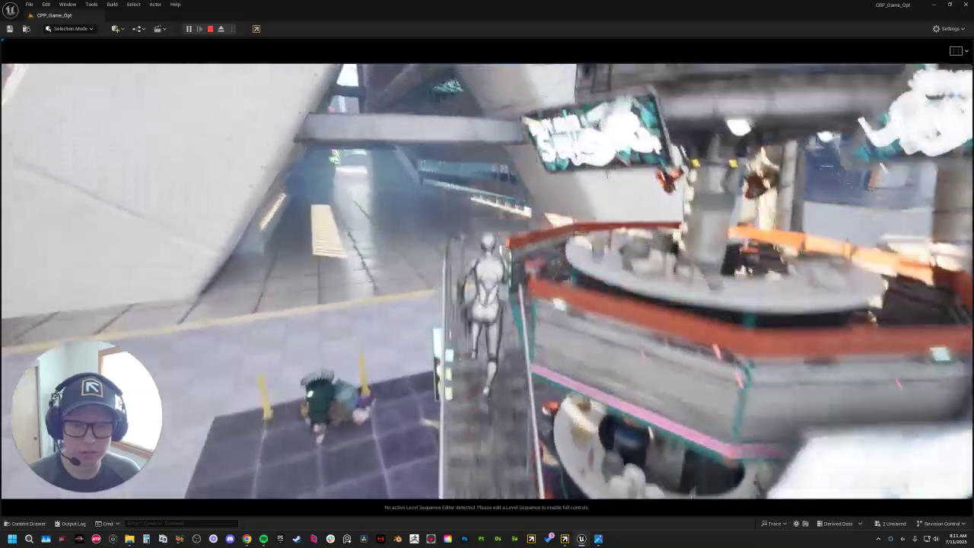
pyautogui.press('w')
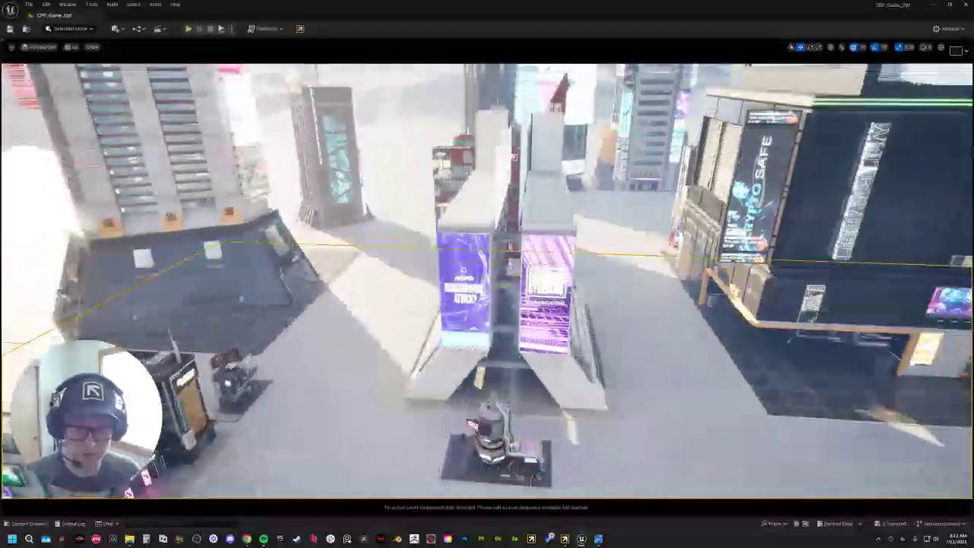
pyautogui.moveTo(487, 280); pyautogui.dragTo(381, 280, button='right')
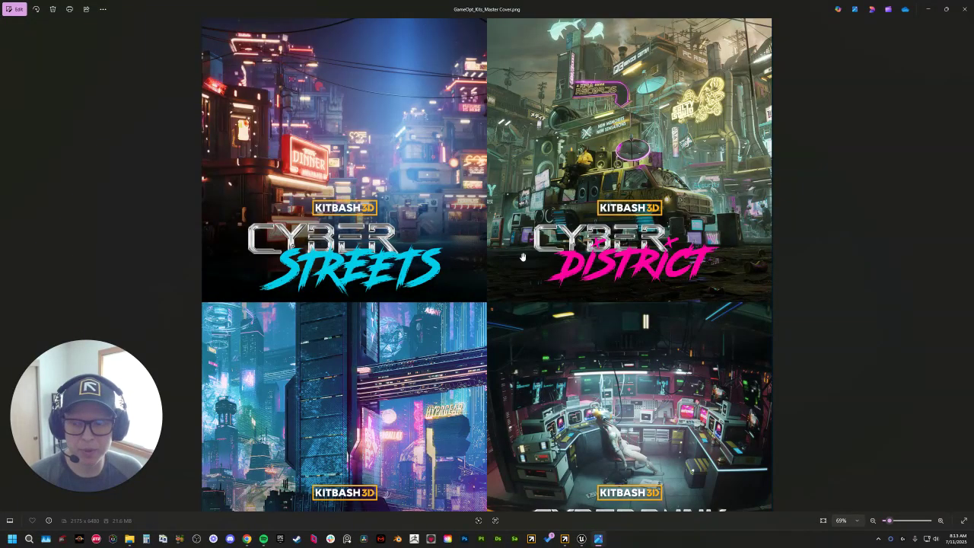
# Look through the kit covers in GameOpt_Kits_Master Cover.png, from Cyber Streets to Secrets of the Luminara, and zoom out
pyautogui.scroll(-5, 508, 340)
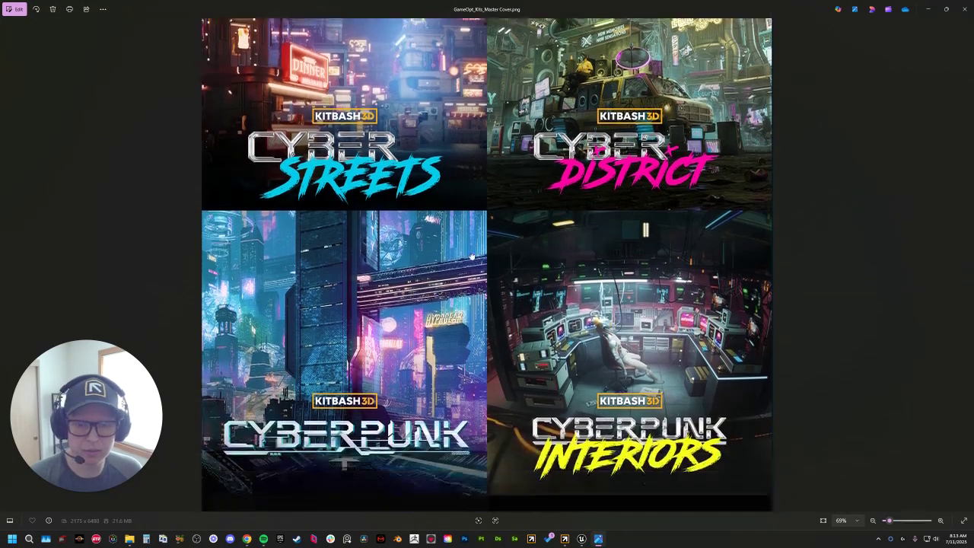
pyautogui.scroll(-5, 467, 291)
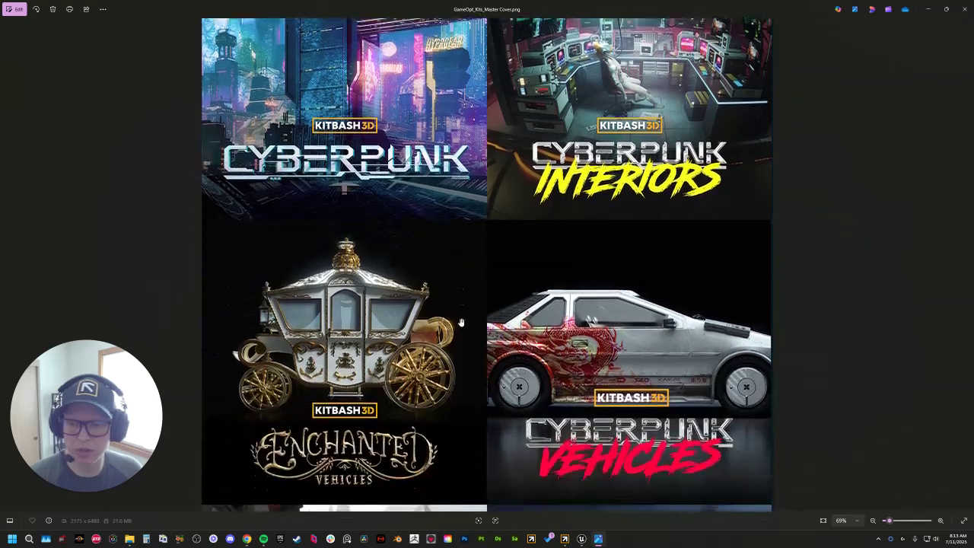
pyautogui.scroll(-1, 458, 308)
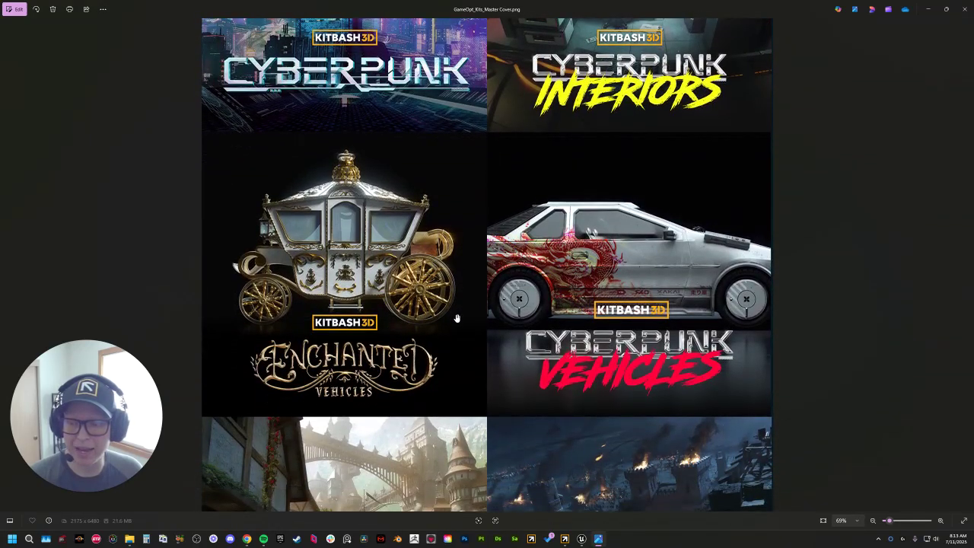
pyautogui.scroll(-1, 459, 334)
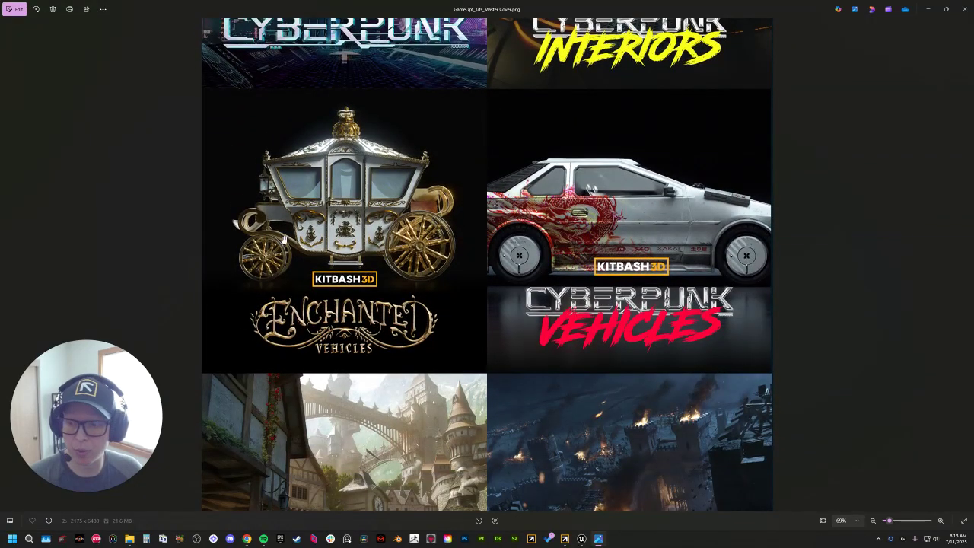
pyautogui.scroll(-4, 514, 332)
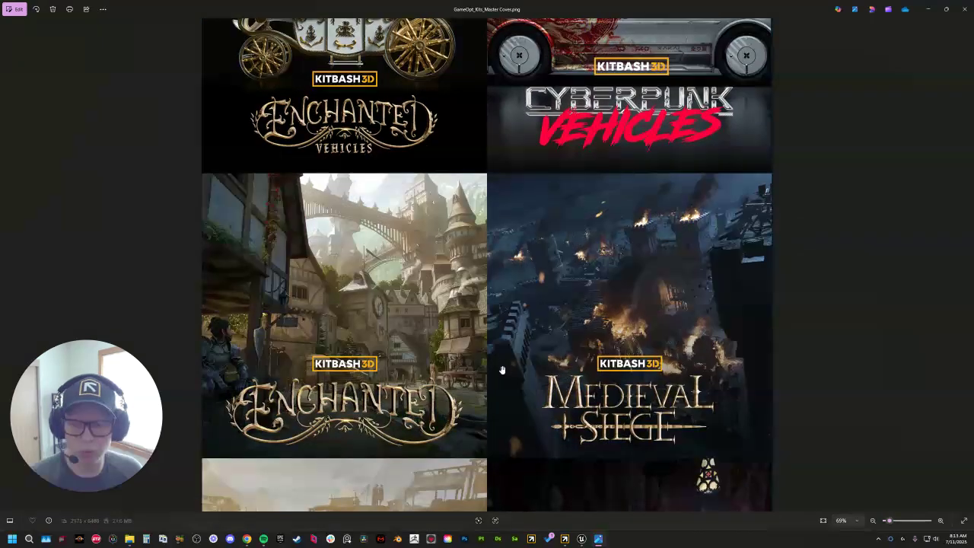
pyautogui.scroll(-10, 501, 369)
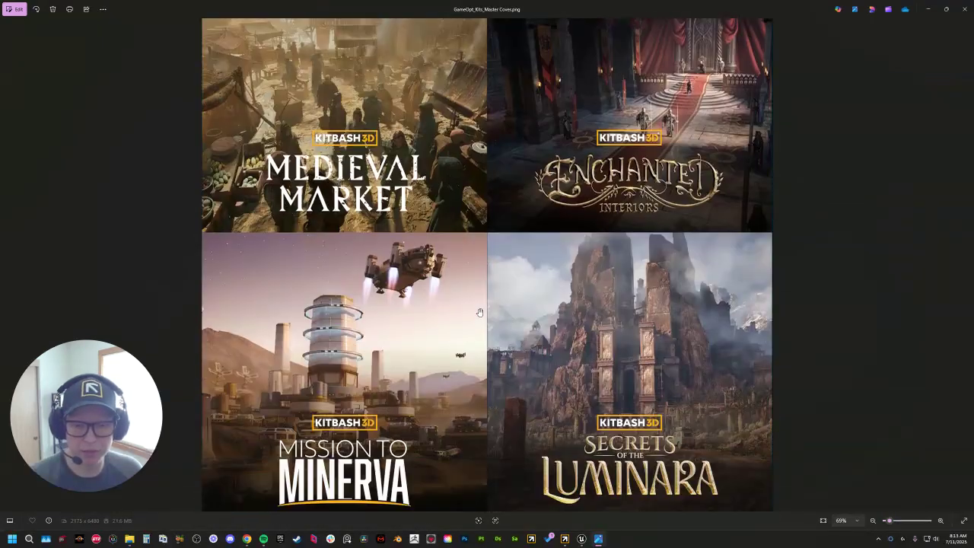
pyautogui.scroll(4, 535, 466)
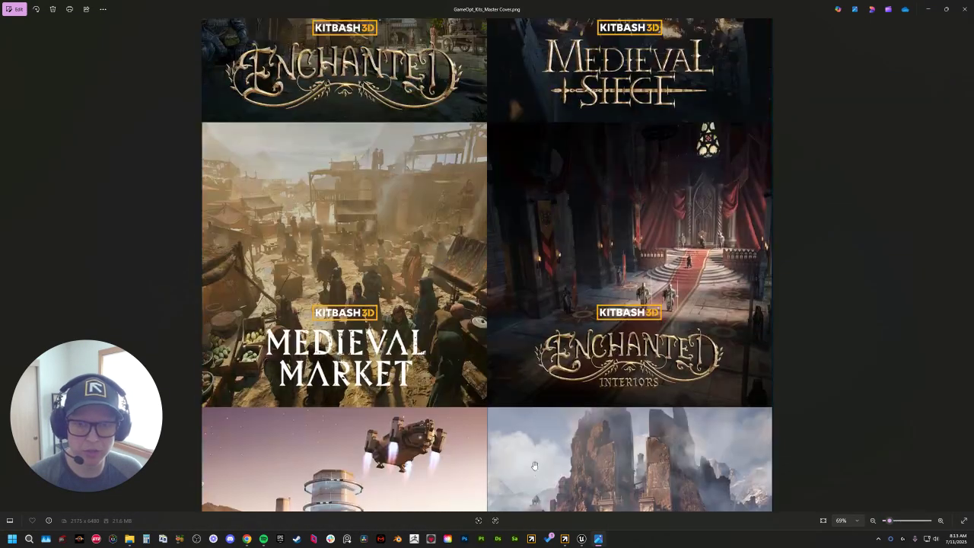
pyautogui.scroll(20, 535, 465)
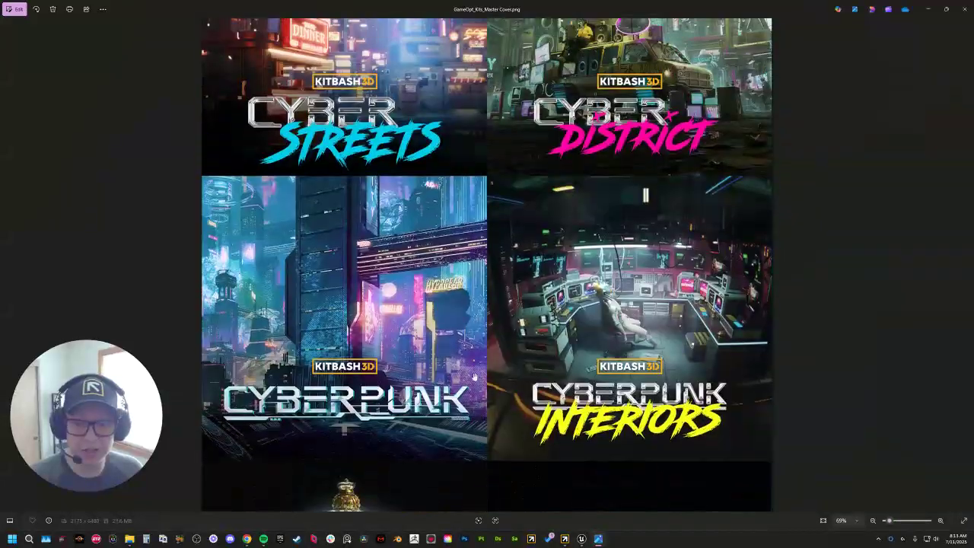
pyautogui.scroll(2, 473, 376)
pyautogui.keyDown('ctrl'); pyautogui.scroll(-3, 473, 415); pyautogui.keyUp('ctrl')
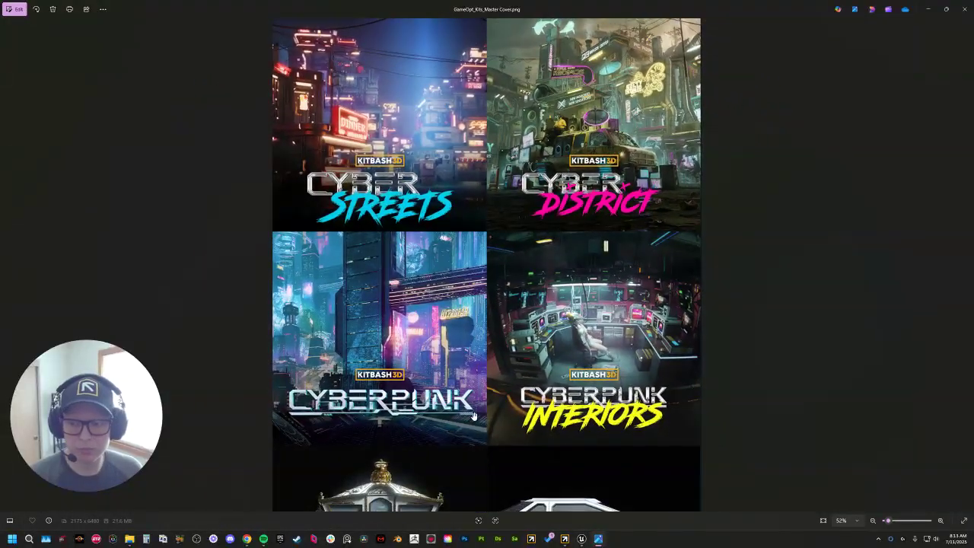